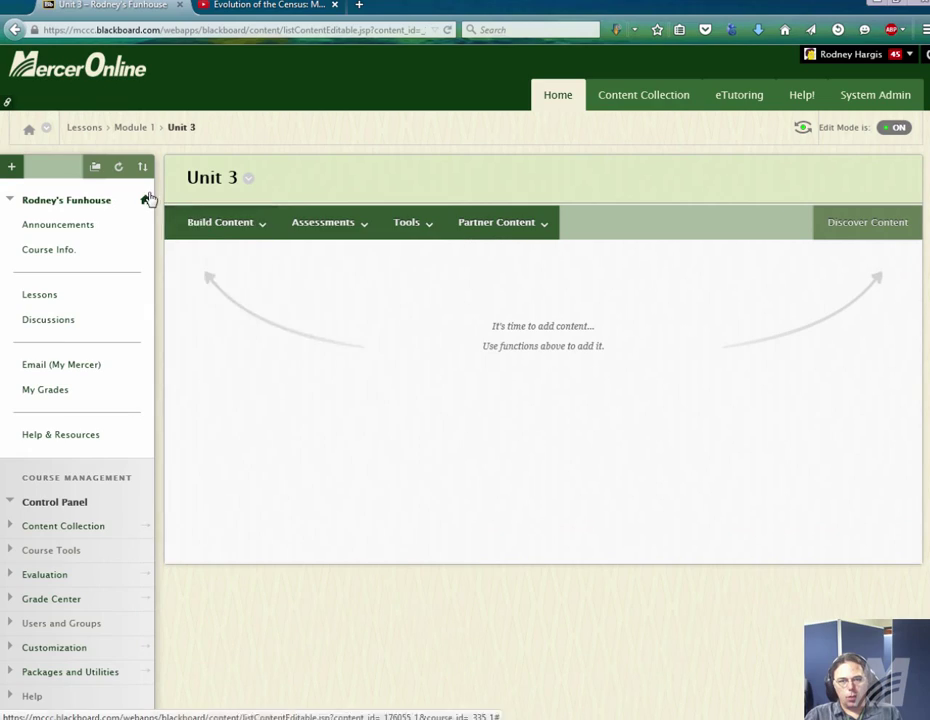
Start a new Blank Page in Unit 3 from the Build Content menu
{"action": "left_click", "coordinate": [200, 222]}
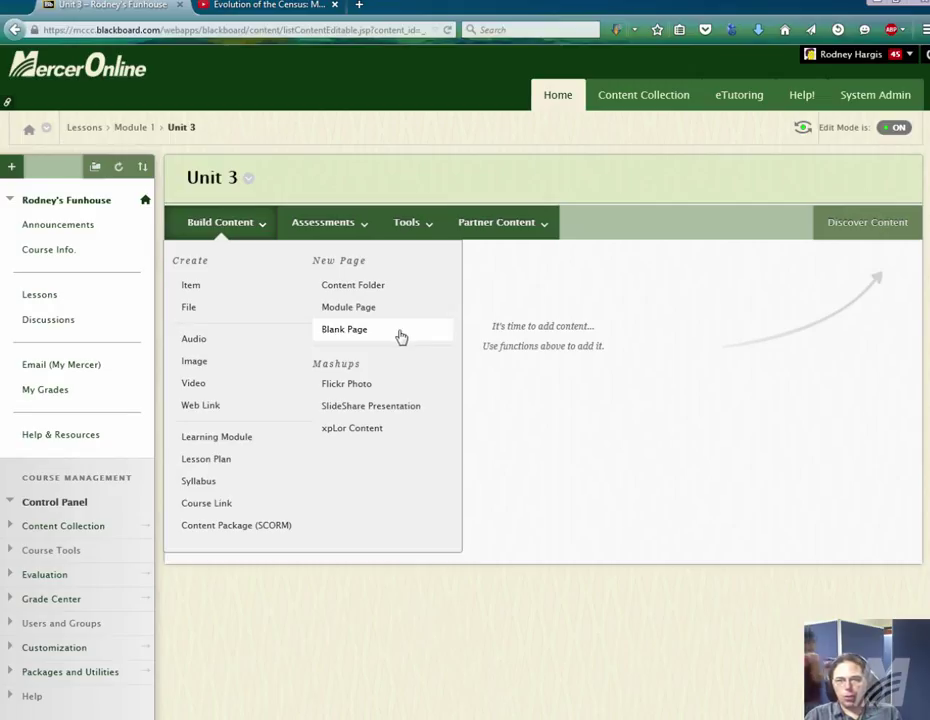
{"action": "left_click", "coordinate": [336, 340]}
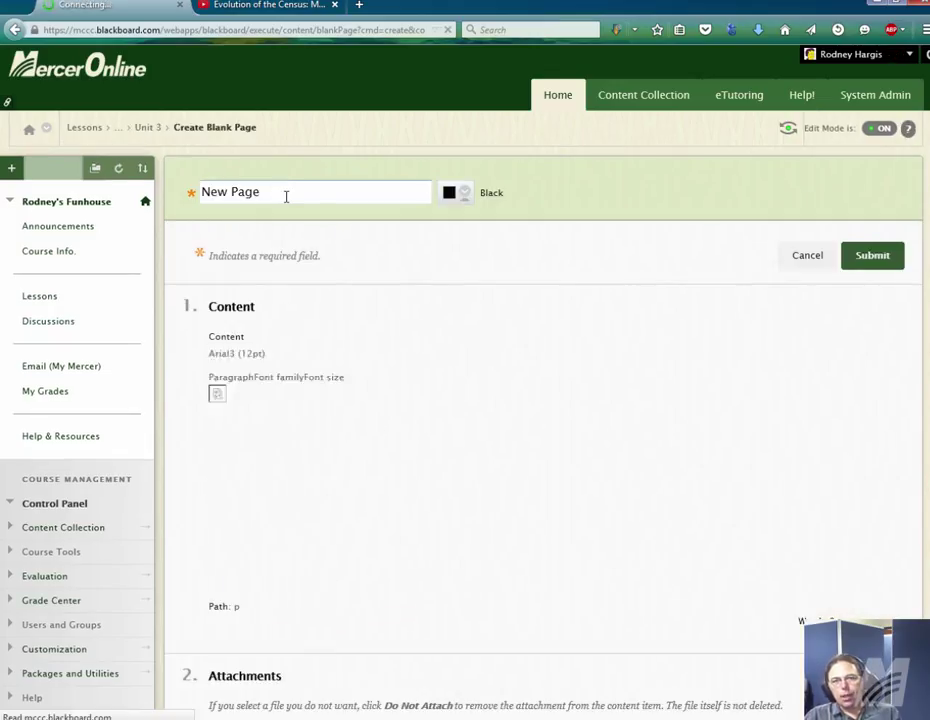
Replace the default 'New Page' title with 'Evolution of the Census (Video)'
{"action": "left_click", "coordinate": [286, 195]}
{"action": "key", "text": "ctrl+a"}
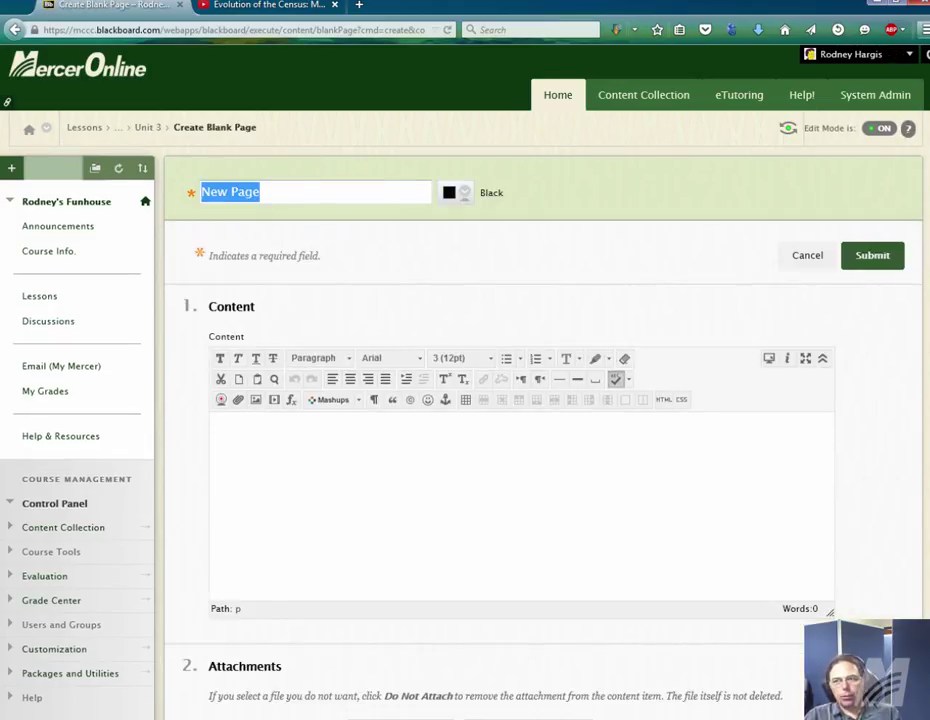
{"action": "type", "text": "Evolution of the Census (Video)"}
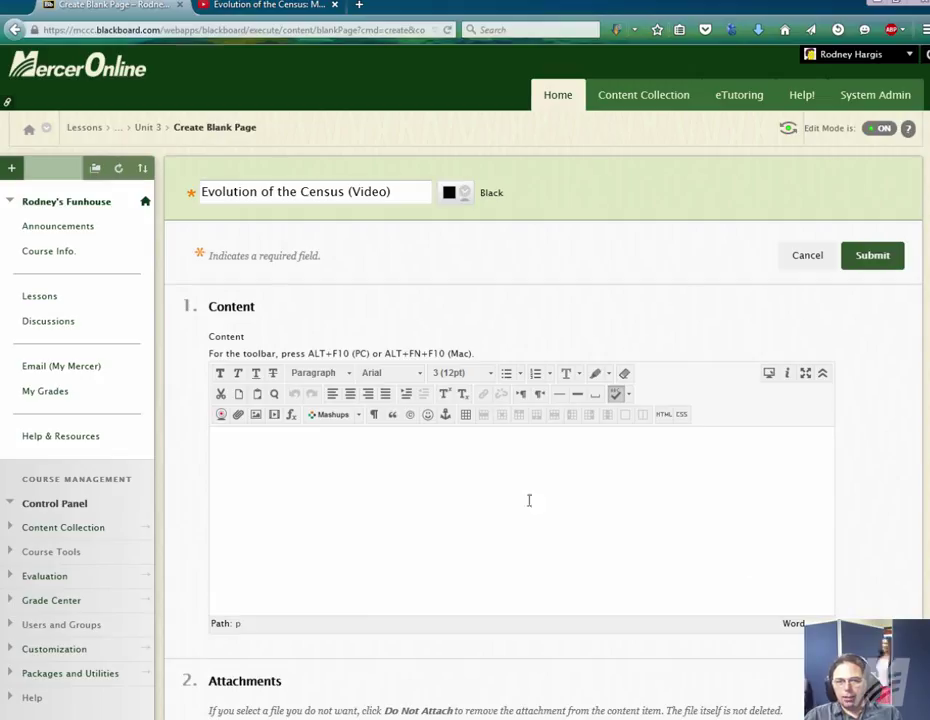
Paste the Census Bureau description into the page body and bring up the video's YouTube page
{"action": "left_click", "coordinate": [529, 500]}
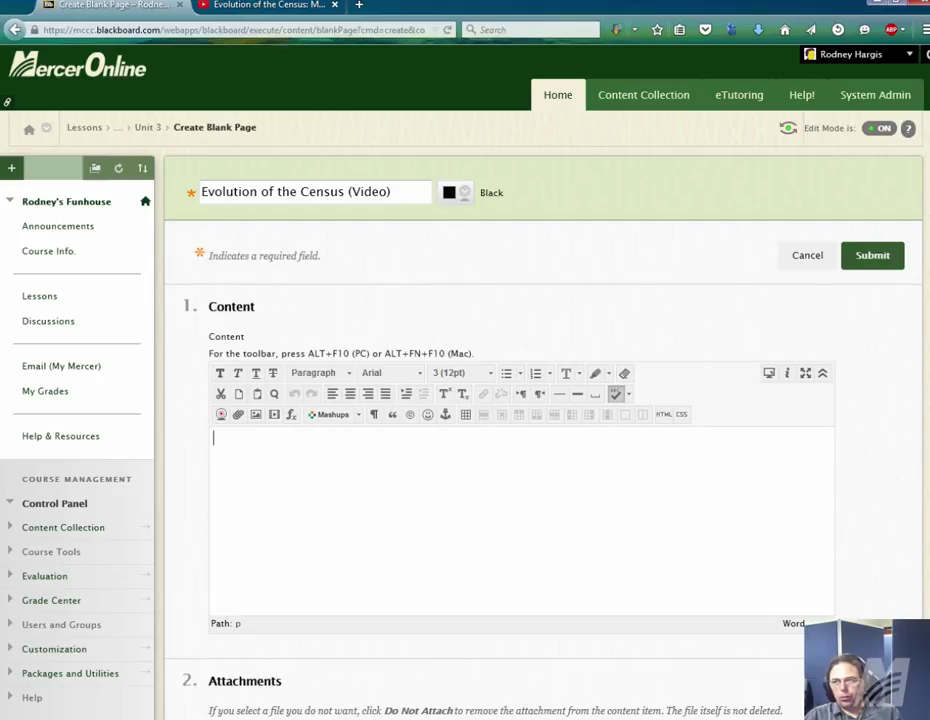
{"action": "type", "text": "The U.S. Census Bureau has a greater impact on the lives of all Americans than most people realize.  This video traces the history of the Census Bureau from its origins in the 1700's to the modern era."}
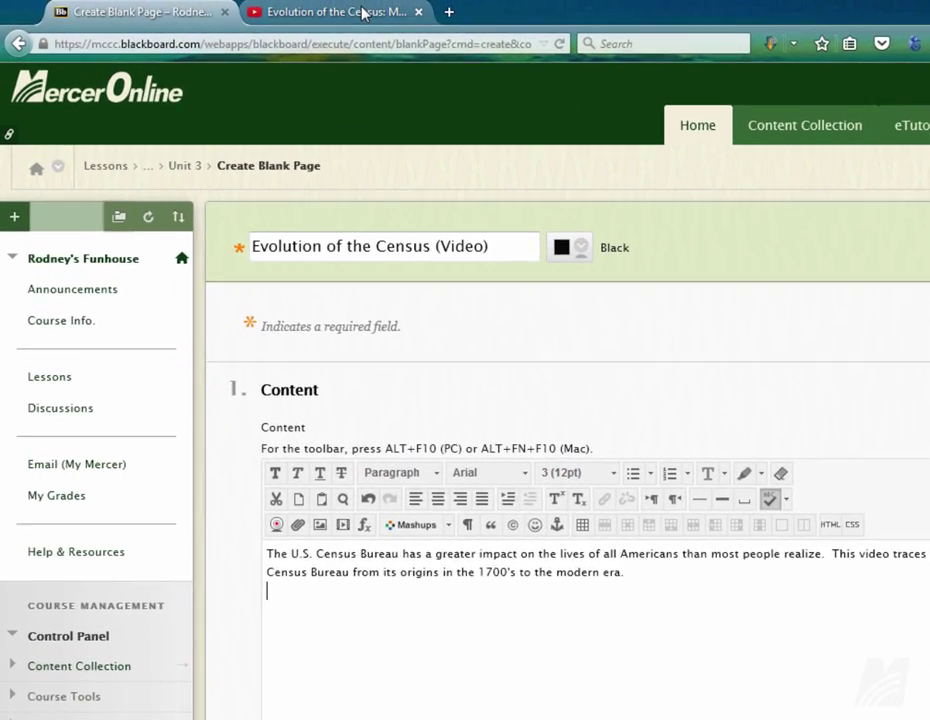
{"action": "left_click", "coordinate": [364, 12]}
Copy the video's 560×315 iframe embed code from YouTube's Share > Embed options
{"action": "left_click", "coordinate": [255, 578]}
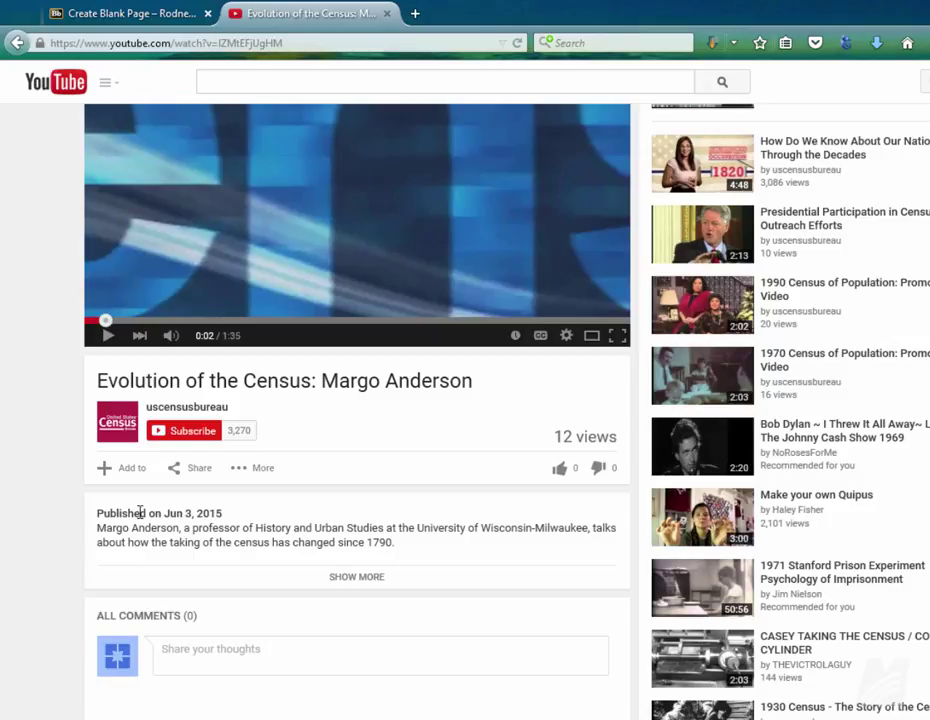
{"action": "left_click", "coordinate": [187, 472]}
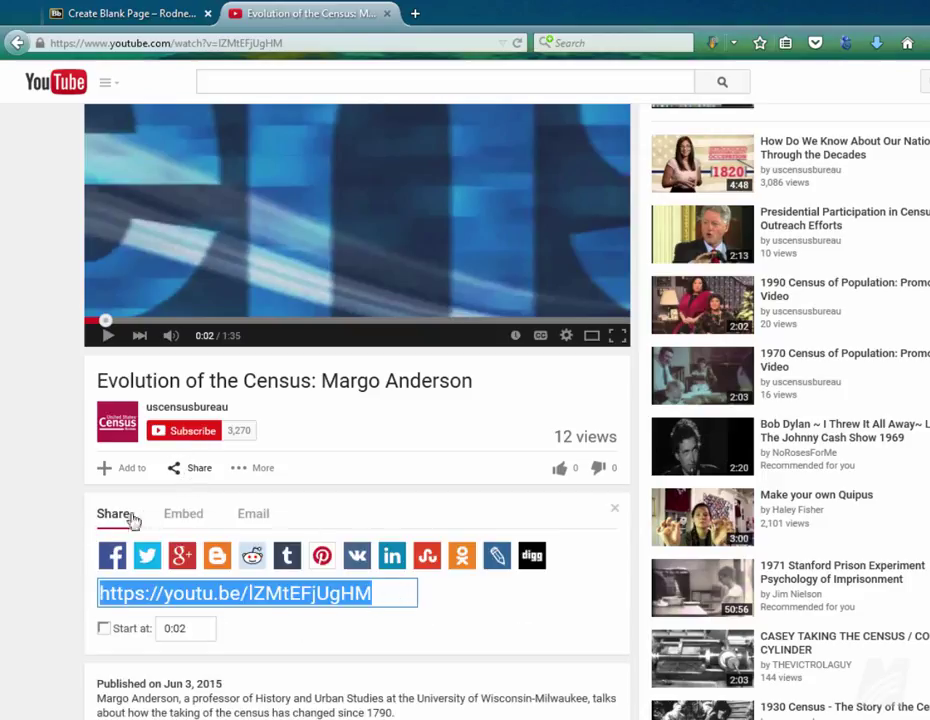
{"action": "left_click", "coordinate": [181, 525]}
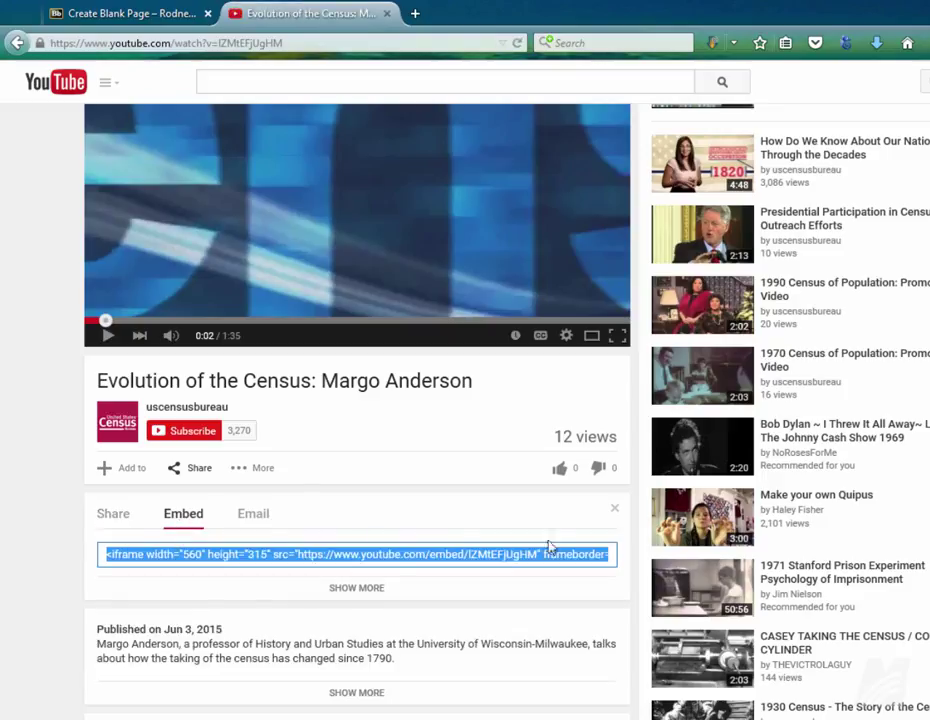
{"action": "right_click", "coordinate": [336, 556]}
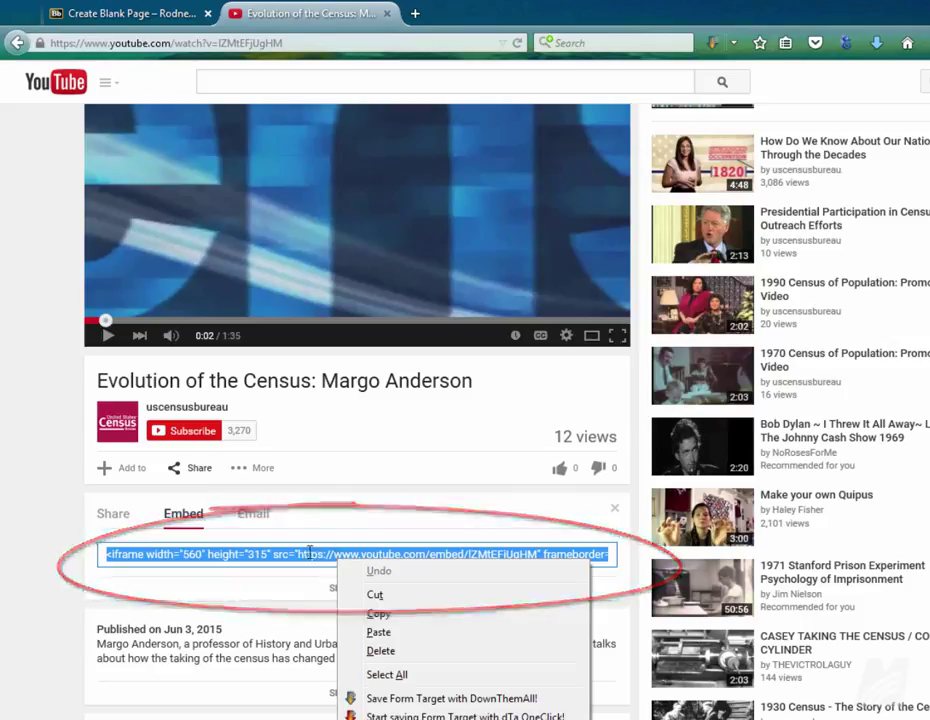
{"action": "left_click", "coordinate": [379, 614]}
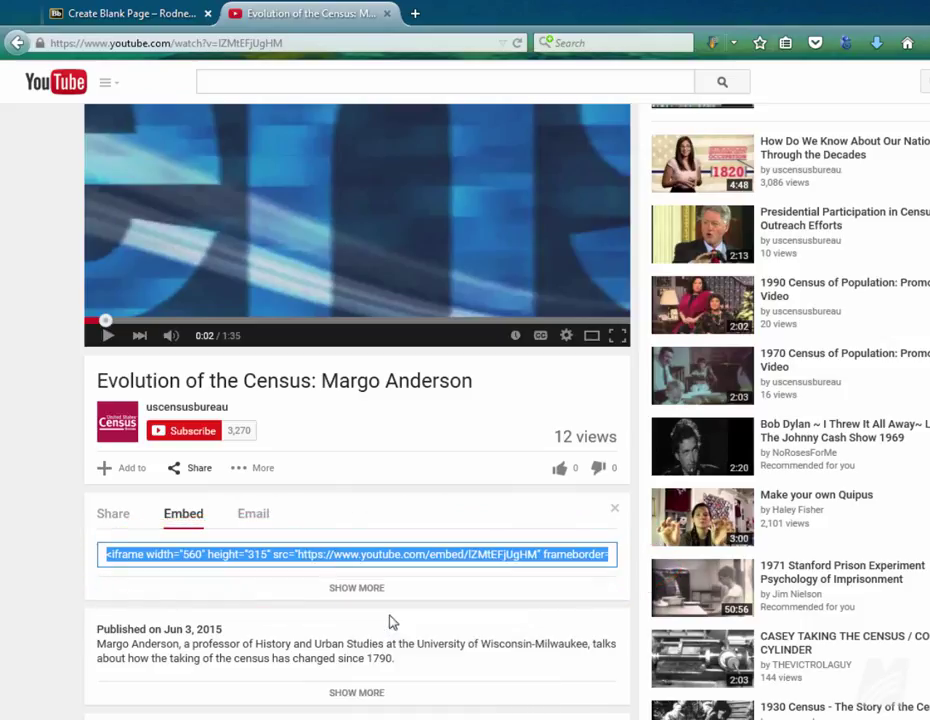
Return to the Create Blank Page form, with its title and Census description still intact
{"action": "left_click", "coordinate": [121, 10]}
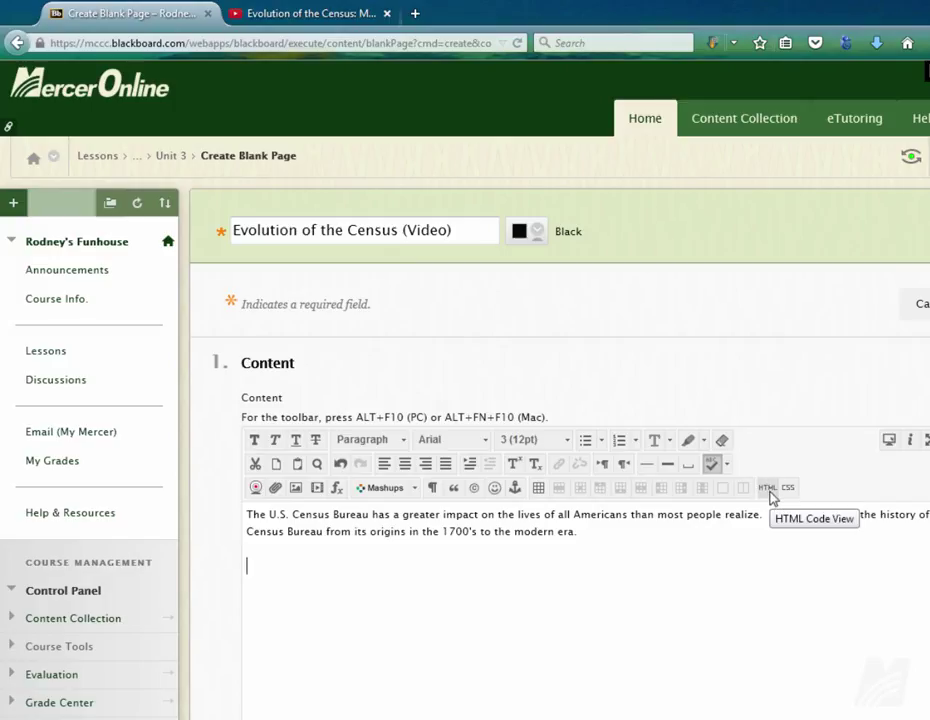
{"action": "left_click", "coordinate": [768, 488]}
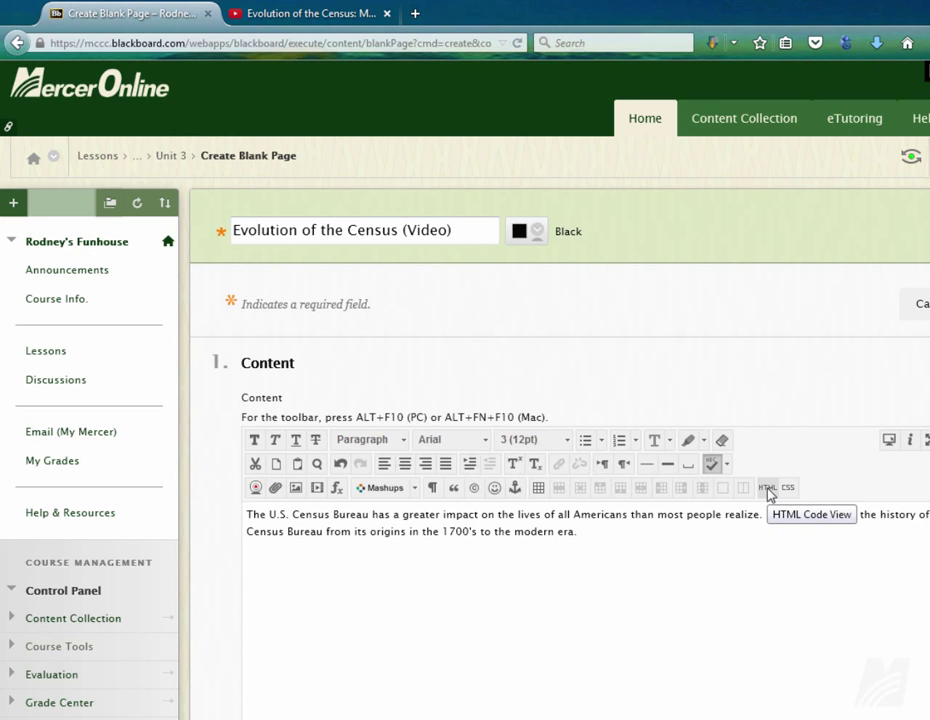
Paste the YouTube iframe code on a new line below the description in HTML view and apply it
{"action": "left_click", "coordinate": [768, 489]}
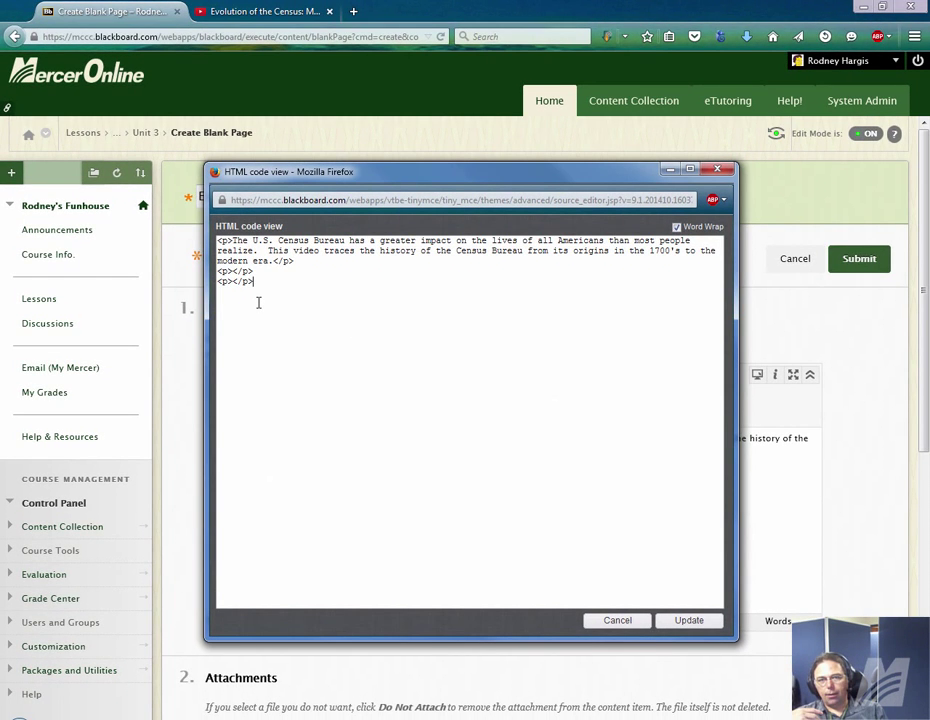
{"action": "key", "text": "Return"}
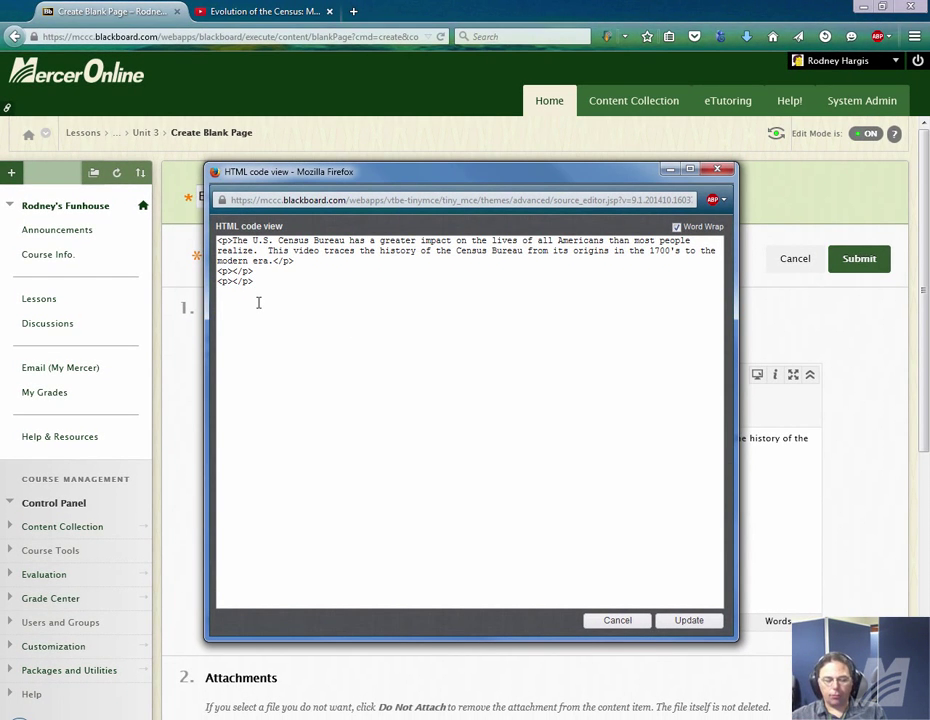
{"action": "key", "text": "ctrl+v"}
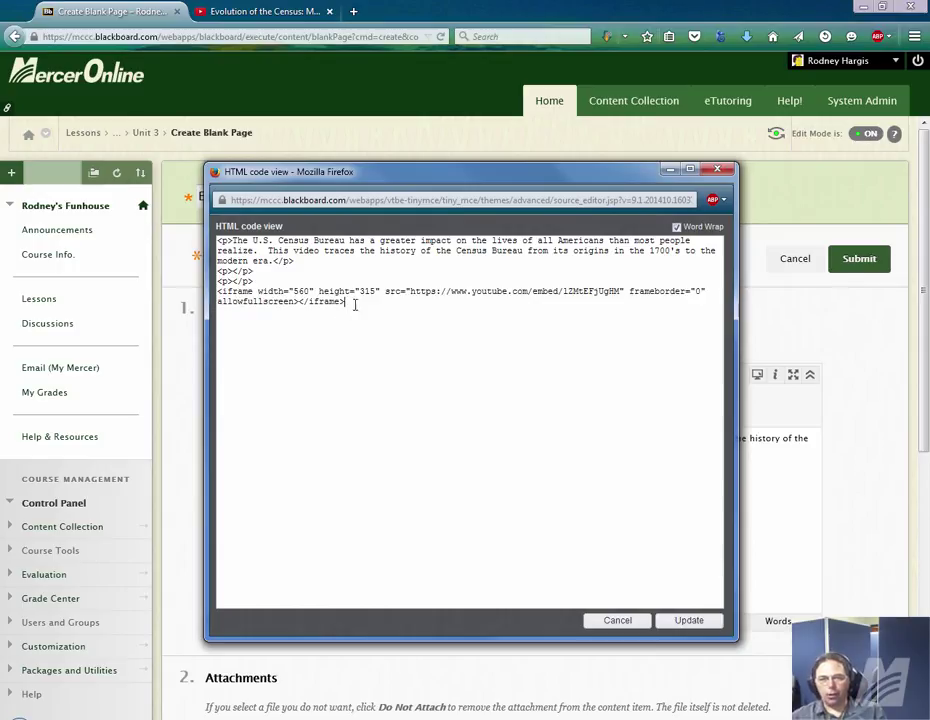
{"action": "left_click_drag", "start_coordinate": [354, 299], "coordinate": [200, 291]}
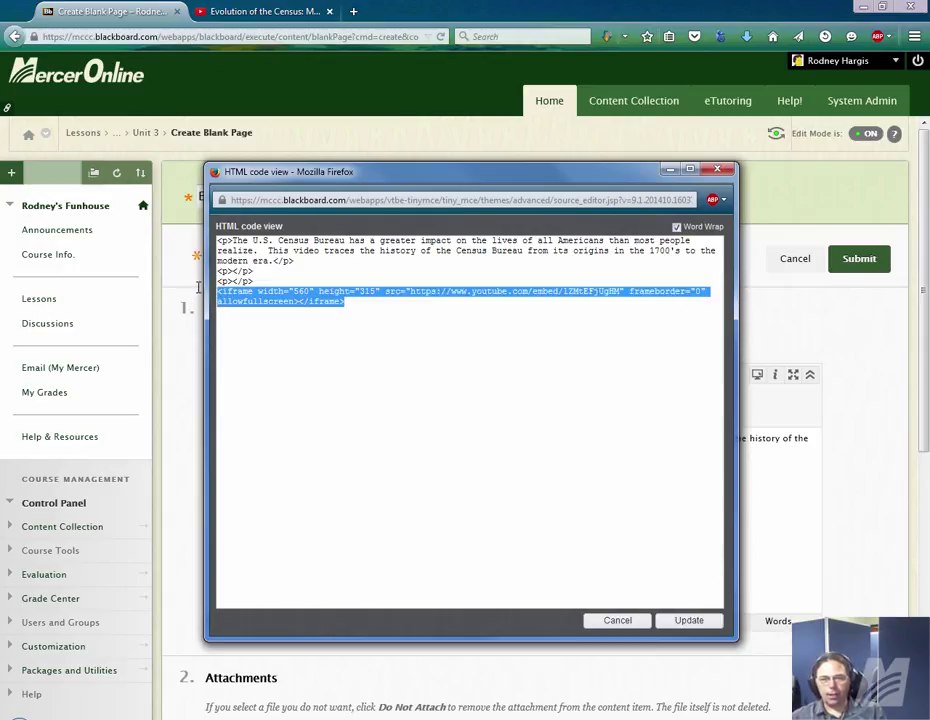
{"action": "left_click", "coordinate": [426, 303]}
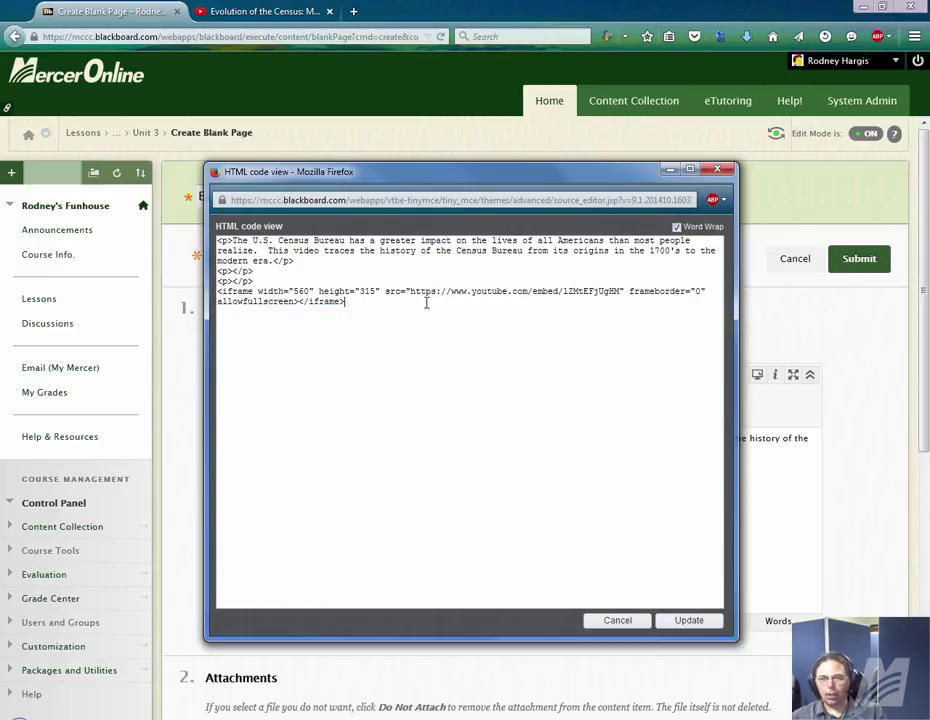
{"action": "left_click", "coordinate": [690, 621]}
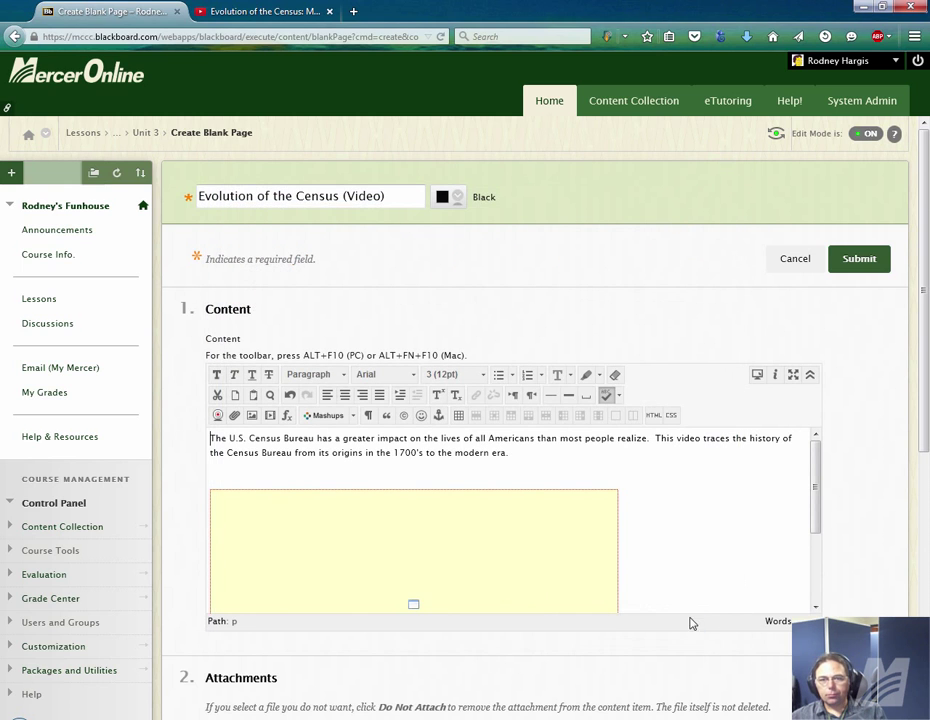
{"action": "left_click", "coordinate": [455, 571]}
{"action": "scroll", "coordinate": [470, 543], "scroll_direction": "down", "scroll_amount": 2}
{"action": "scroll", "coordinate": [462, 530], "scroll_direction": "up", "scroll_amount": 2}
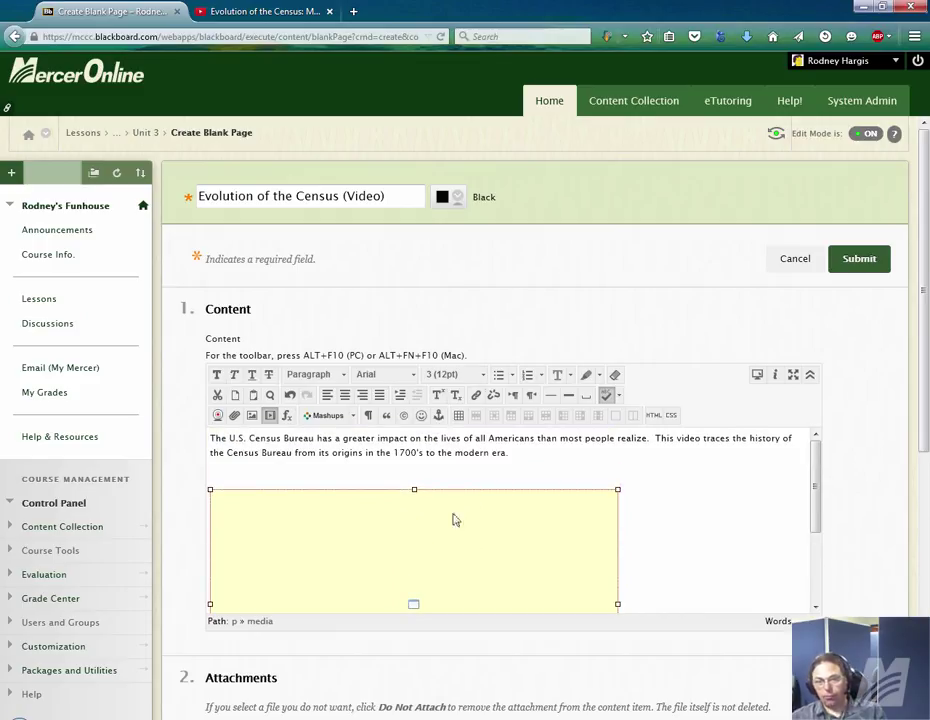
{"action": "left_click", "coordinate": [242, 472]}
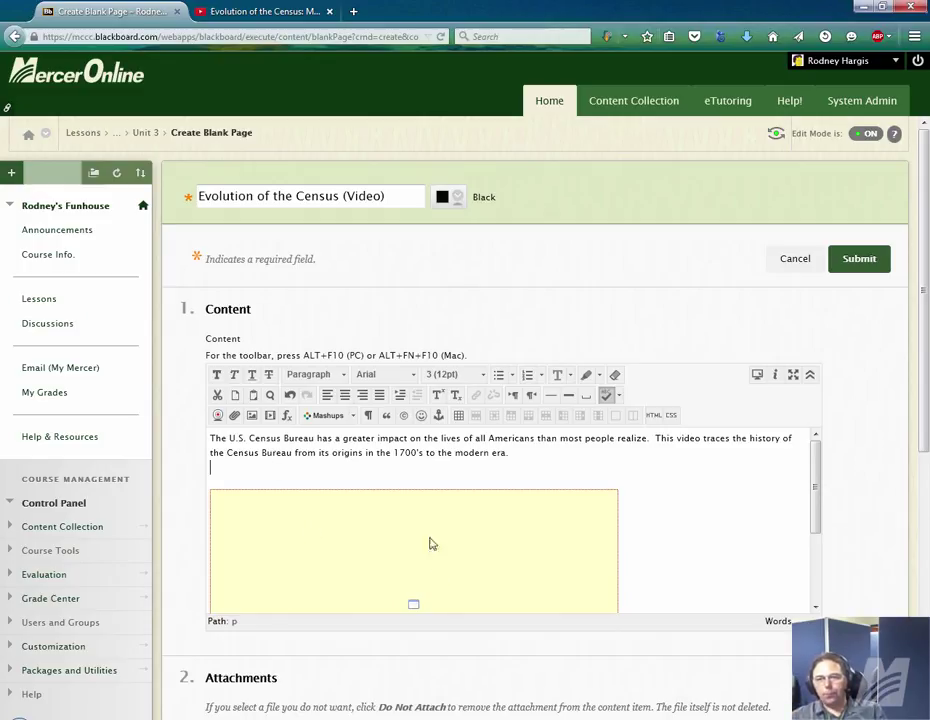
{"action": "left_click", "coordinate": [810, 375]}
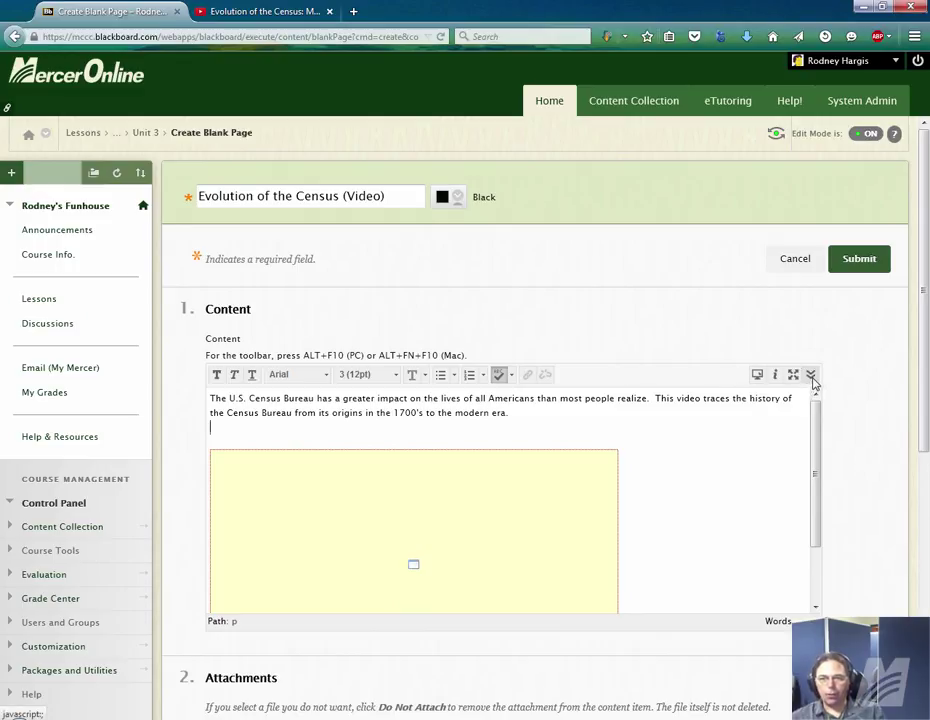
{"action": "left_click", "coordinate": [811, 376]}
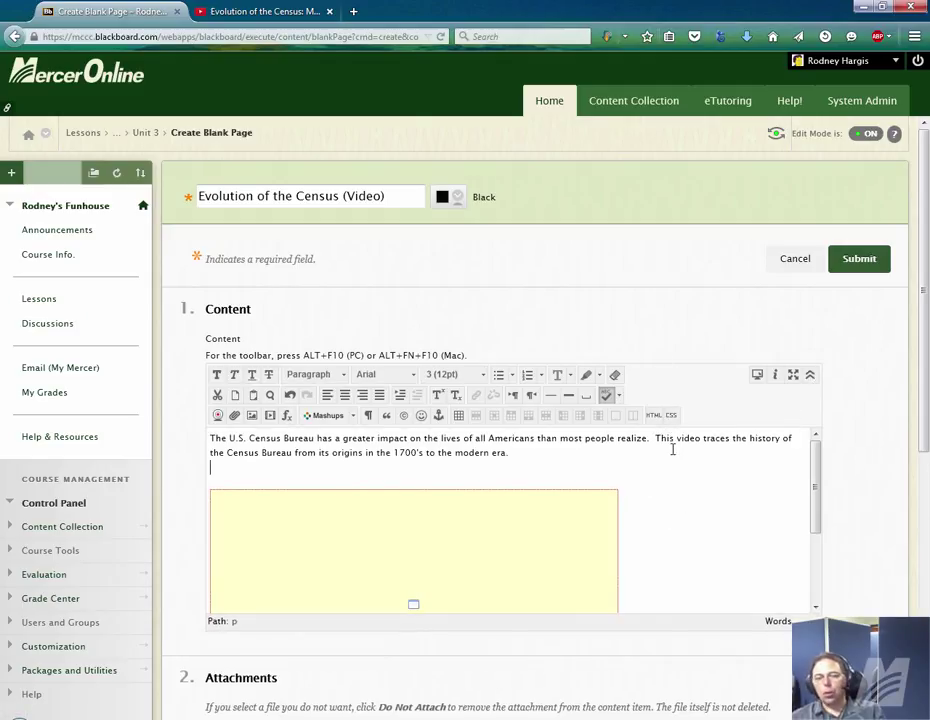
Submit the new page and switch Edit Mode off to view Unit 3 as students see it
{"action": "left_click", "coordinate": [857, 268]}
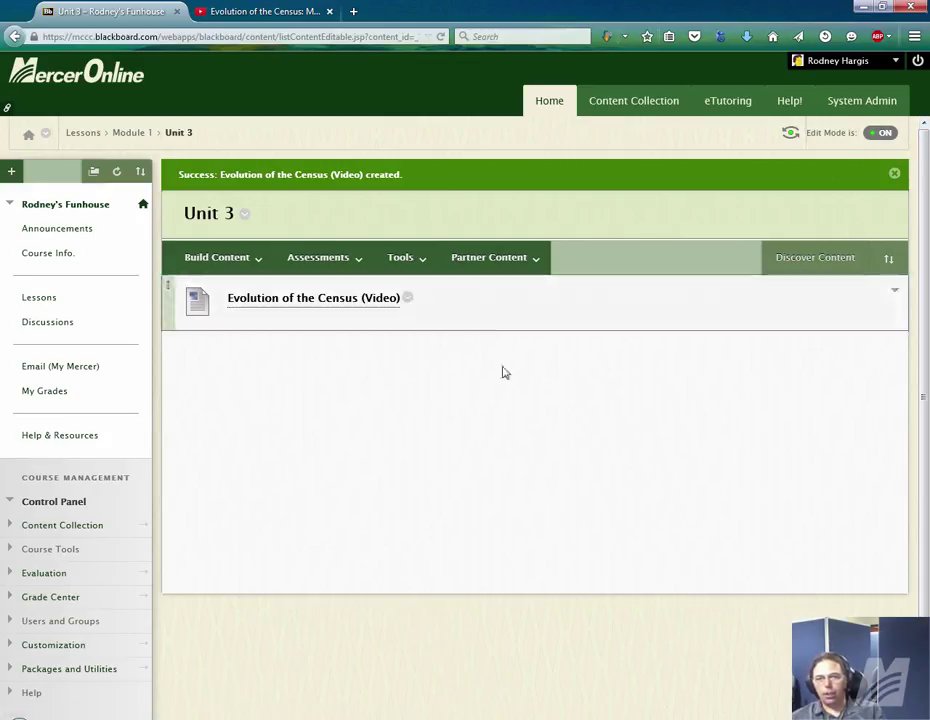
{"action": "left_click", "coordinate": [884, 134]}
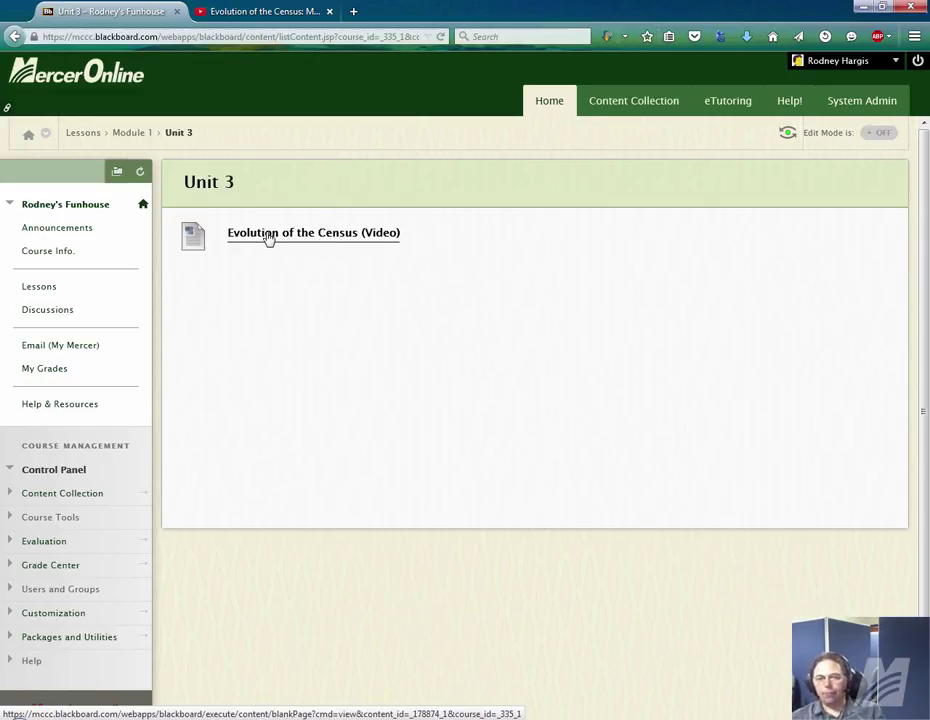
Open the 'Evolution of the Census (Video)' link to view its description and embedded YouTube player
{"action": "left_click", "coordinate": [268, 236]}
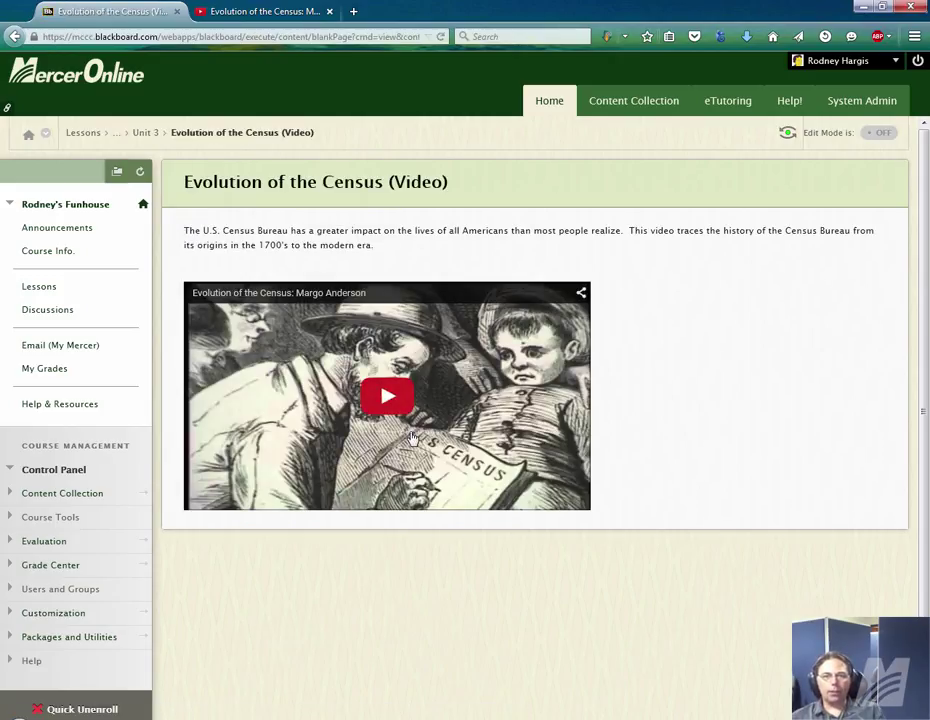